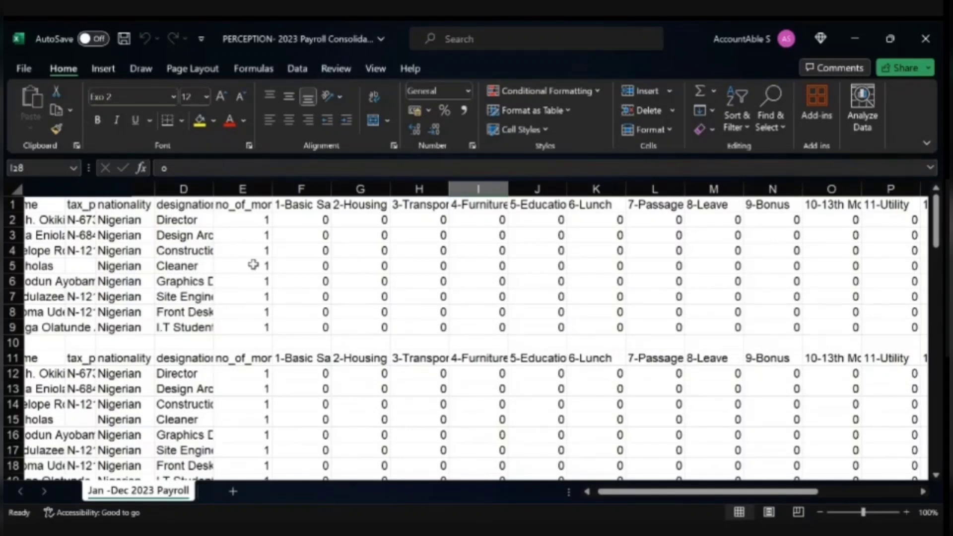
# Select rows 10 and 11, the blank row and the repeated header row
pyautogui.scroll(-2, 277, 377)
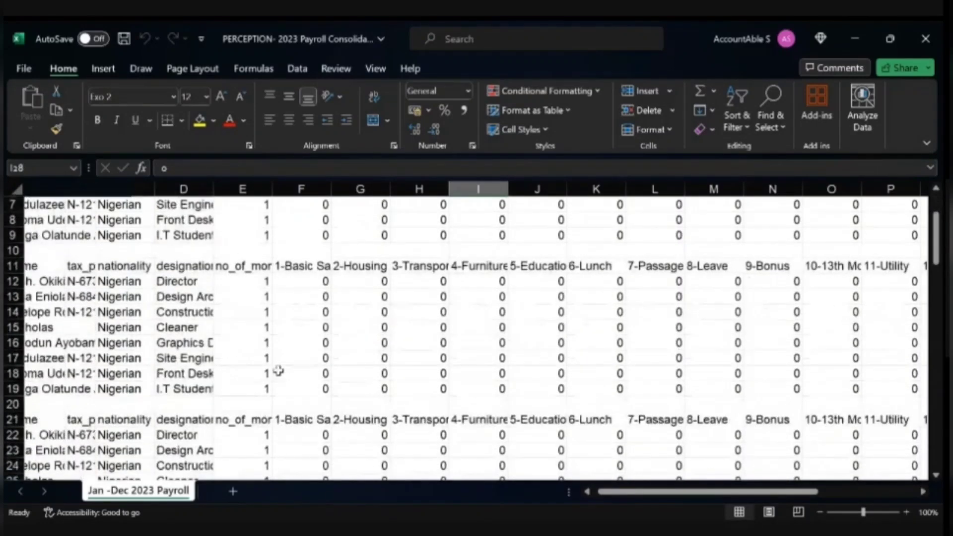
pyautogui.scroll(2, 278, 370)
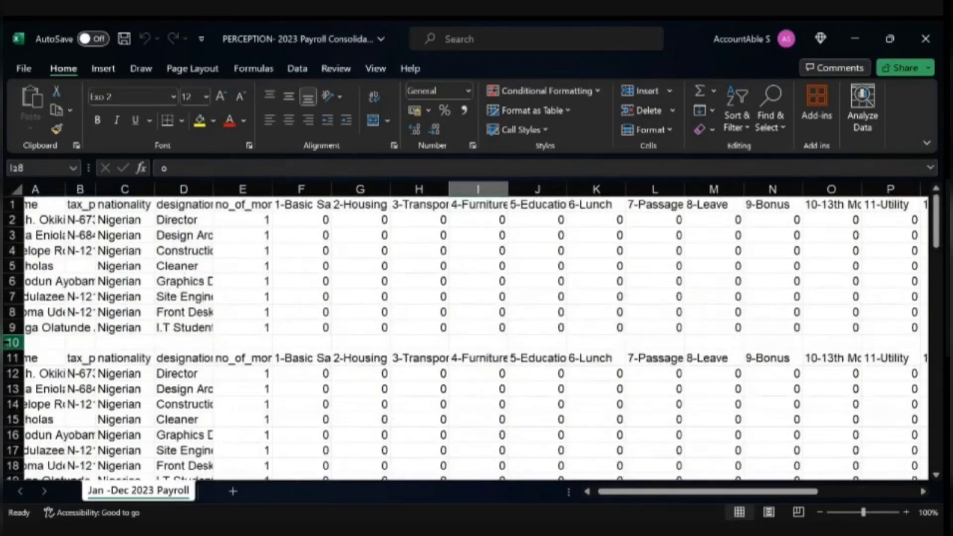
pyautogui.moveTo(12, 342); pyautogui.dragTo(13, 356)
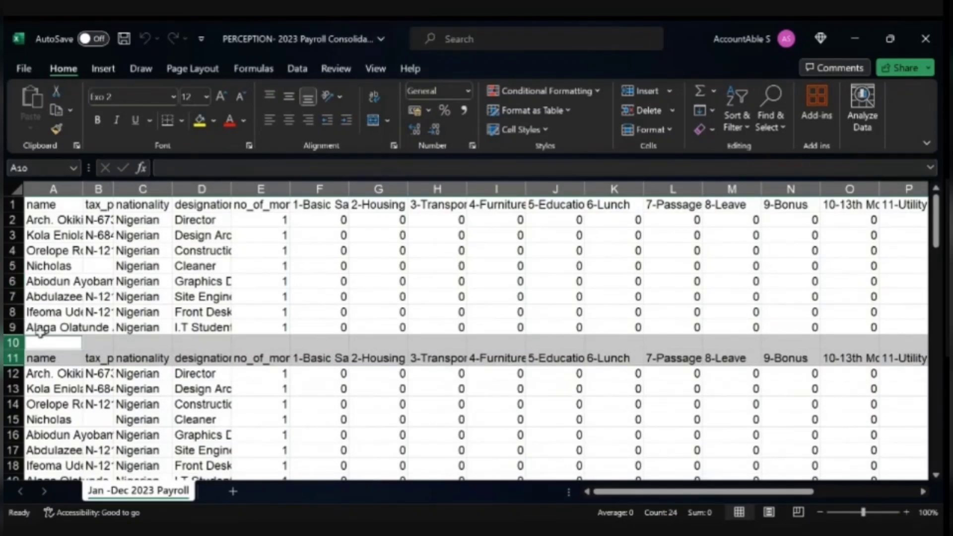
# Add the next blank-and-header row pairs further down the sheet to the row selection
pyautogui.scroll(-5, 277, 308)
pyautogui.scroll(2, 282, 309)
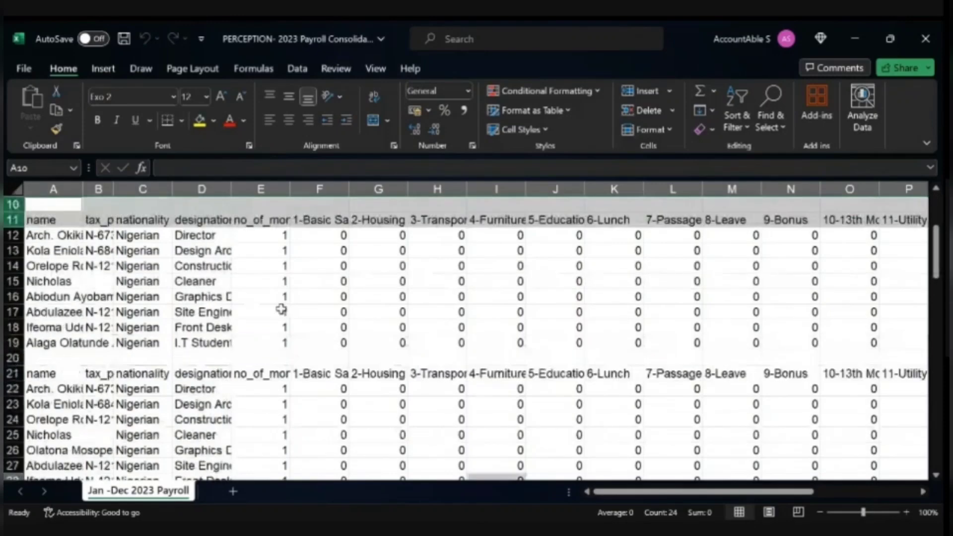
pyautogui.scroll(1, 281, 309)
pyautogui.keyDown('ctrl'); pyautogui.moveTo(13, 404); pyautogui.dragTo(12, 419); pyautogui.keyUp('ctrl')
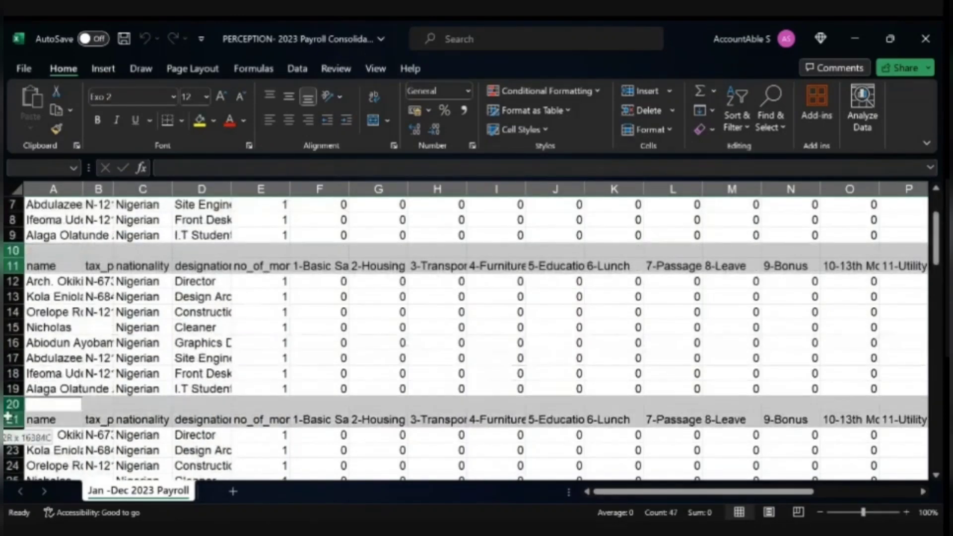
pyautogui.scroll(-4, 315, 366)
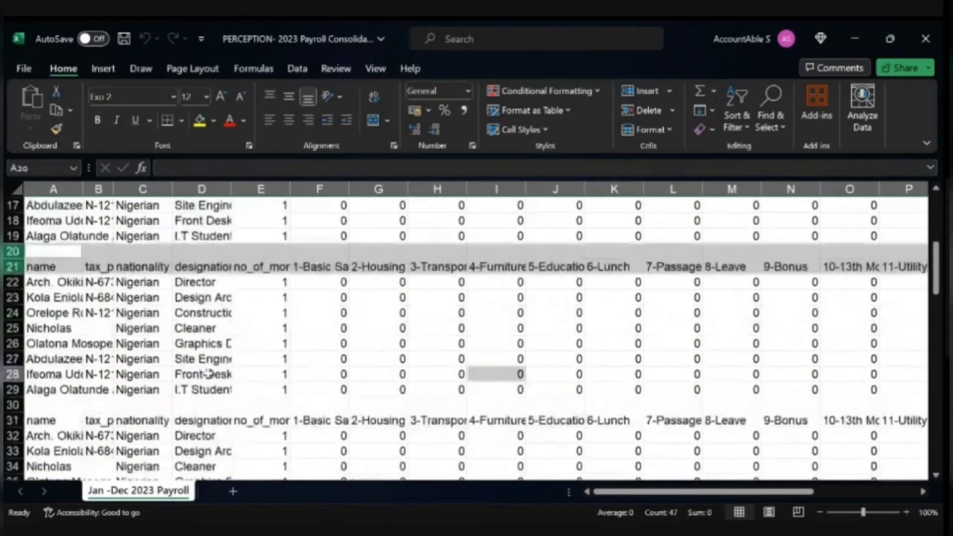
pyautogui.keyDown('ctrl'); pyautogui.moveTo(12, 373); pyautogui.dragTo(12, 397); pyautogui.keyUp('ctrl')
pyautogui.scroll(-1, 265, 385)
pyautogui.scroll(-2, 265, 385)
pyautogui.scroll(-2, 195, 381)
pyautogui.scroll(-4, 253, 395)
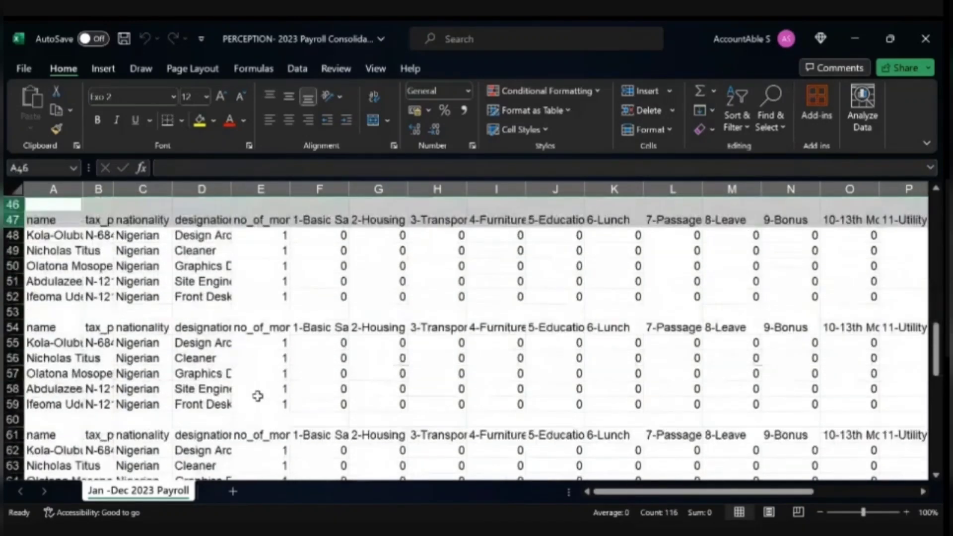
# Add the remaining blank-and-header row pairs, including rows 67–68, to the selection
pyautogui.keyDown('ctrl'); pyautogui.moveTo(12, 312); pyautogui.dragTo(12, 327); pyautogui.keyUp('ctrl')
pyautogui.scroll(-3, 110, 351)
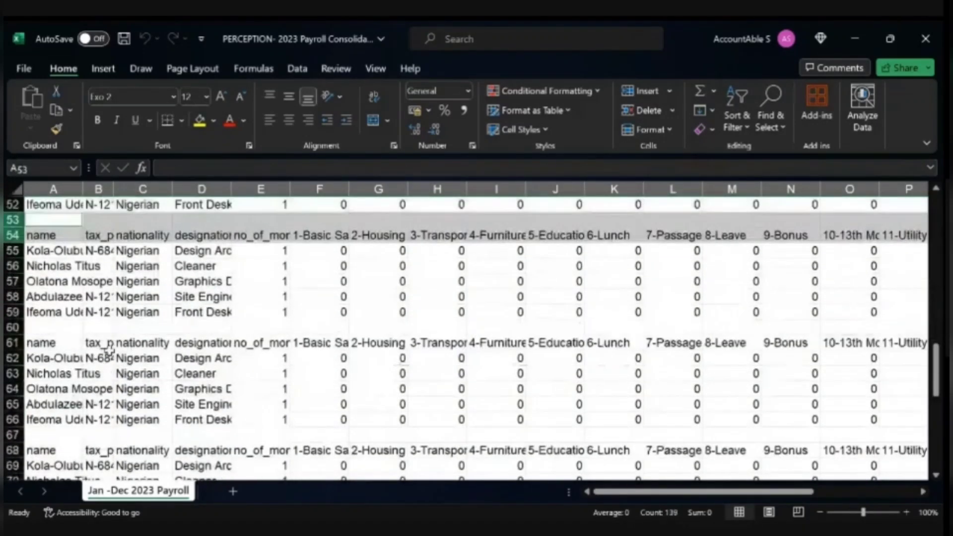
pyautogui.keyDown('ctrl'); pyautogui.moveTo(12, 283); pyautogui.dragTo(12, 298); pyautogui.keyUp('ctrl')
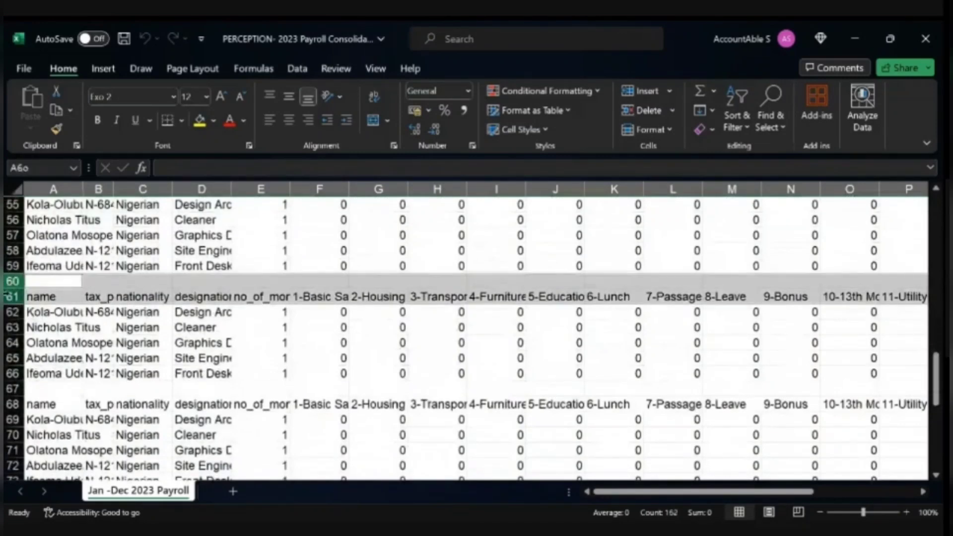
pyautogui.scroll(-1, 84, 325)
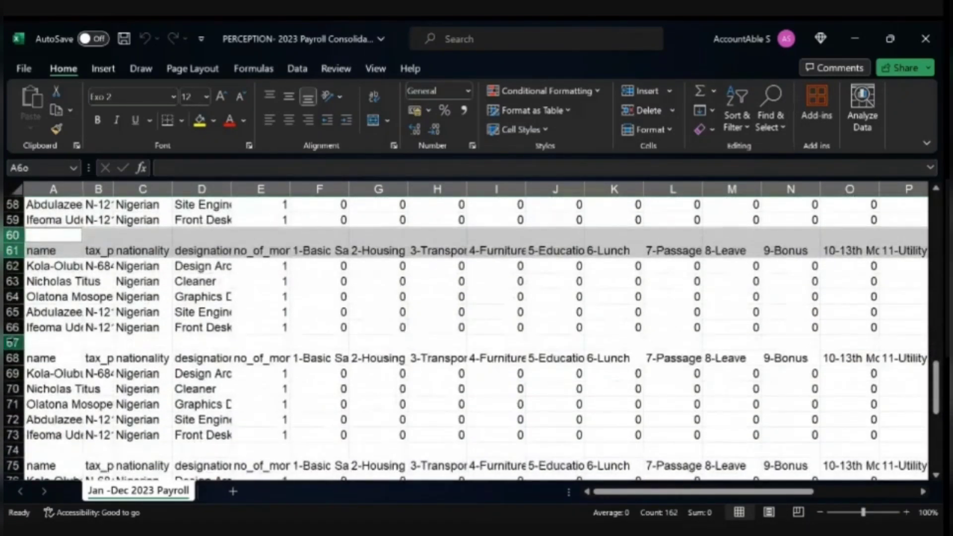
pyautogui.scroll(-4, 12, 358)
pyautogui.keyDown('ctrl'); pyautogui.moveTo(13, 342); pyautogui.dragTo(19, 383); pyautogui.keyUp('ctrl')
pyautogui.scroll(1, 328, 356)
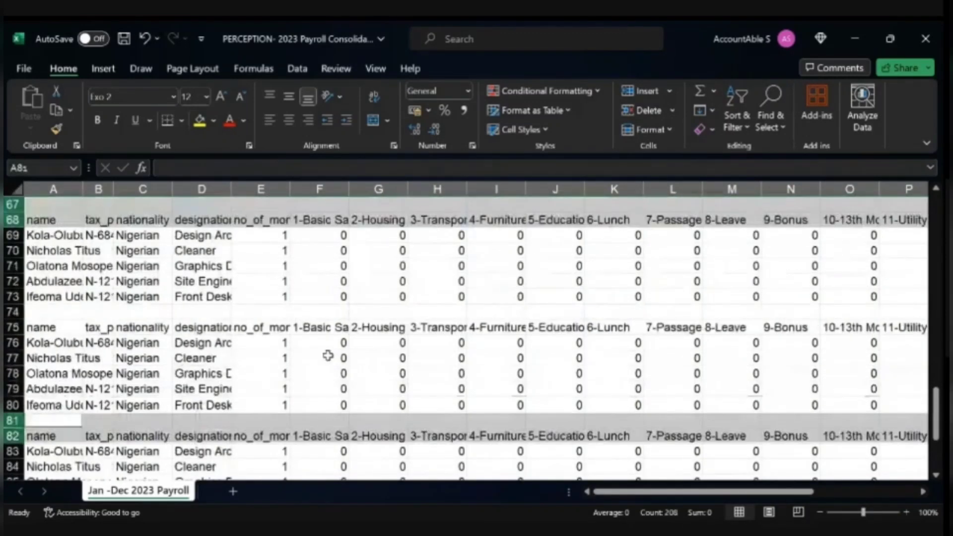
pyautogui.scroll(-4, 328, 356)
pyautogui.keyDown('ctrl'); pyautogui.moveTo(12, 343); pyautogui.dragTo(16, 357); pyautogui.keyUp('ctrl')
pyautogui.scroll(-1, 464, 333)
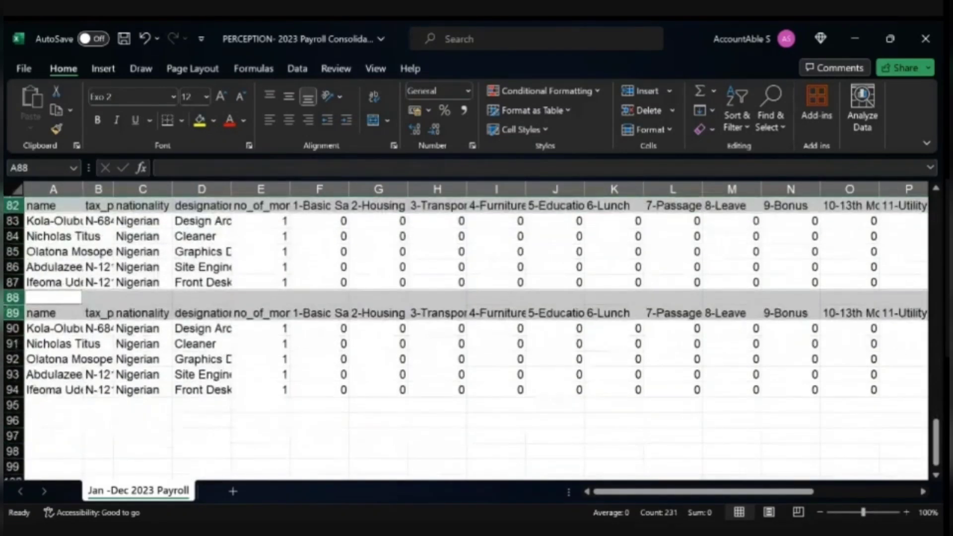
pyautogui.scroll(1, 465, 333)
# Delete all selected blank and header rows, dismissing the mixed-selection error first
pyautogui.rightClick(20, 314)
pyautogui.click(124, 392)
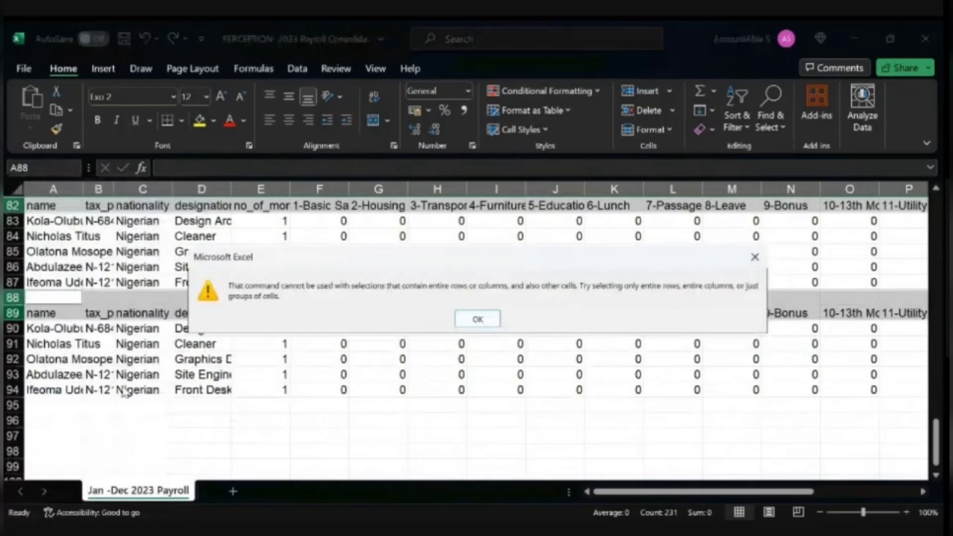
pyautogui.click(478, 319)
pyautogui.scroll(1, 160, 332)
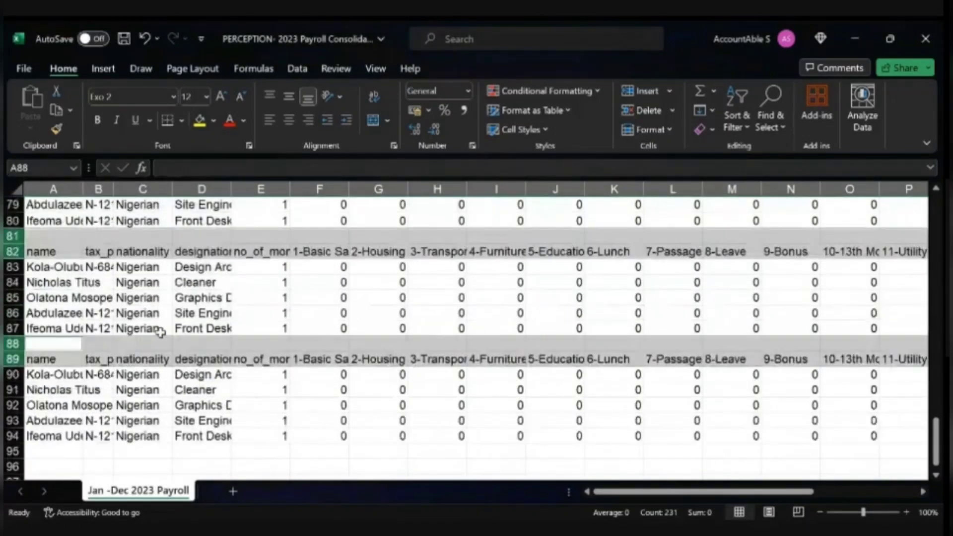
pyautogui.scroll(6, 160, 331)
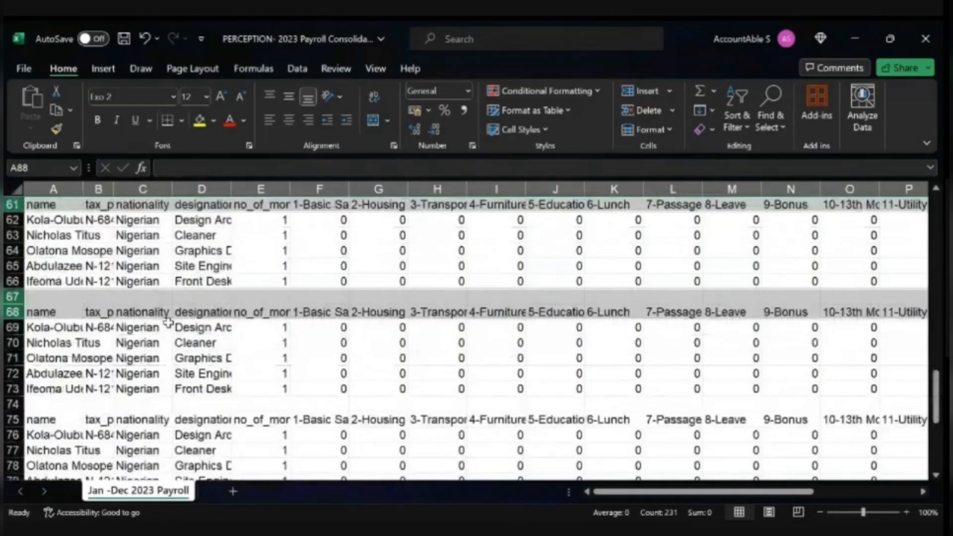
pyautogui.scroll(12, 169, 323)
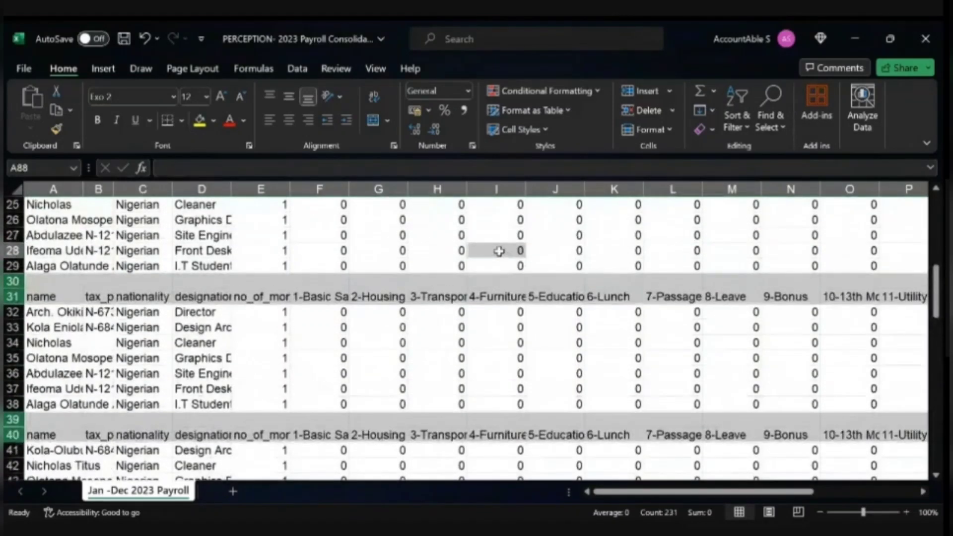
pyautogui.rightClick(13, 292)
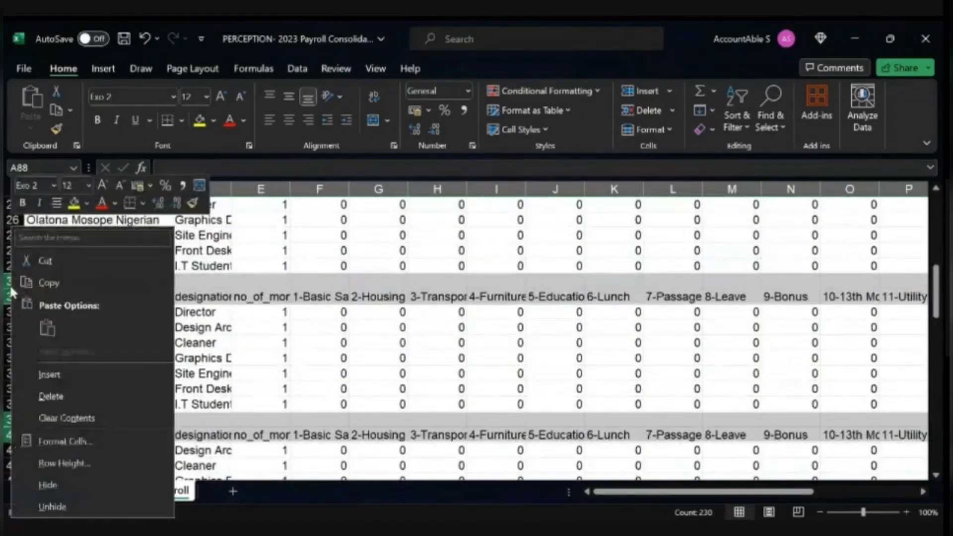
pyautogui.click(63, 396)
# Return to the top and select the payroll data from A1 across to tax_payable
pyautogui.scroll(2, 479, 342)
pyautogui.scroll(2, 479, 343)
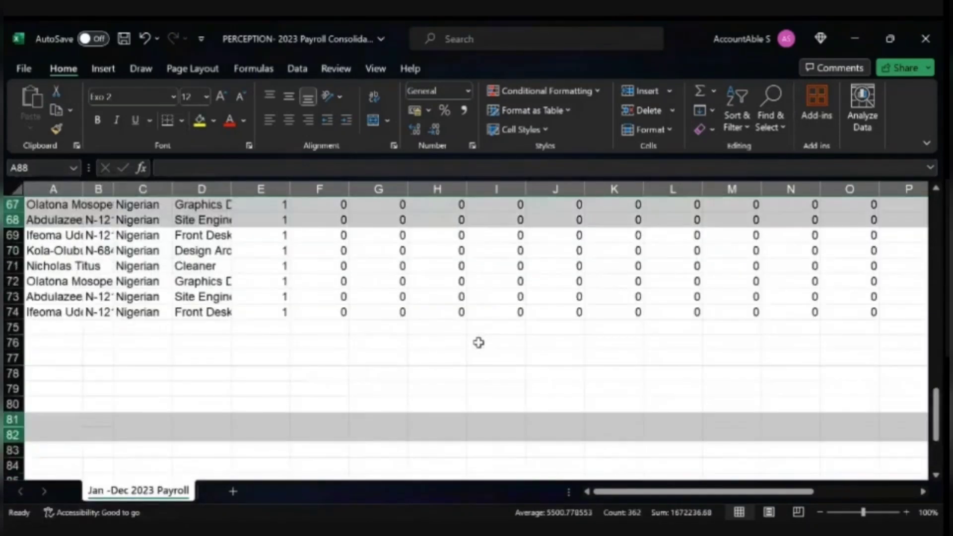
pyautogui.scroll(12, 478, 342)
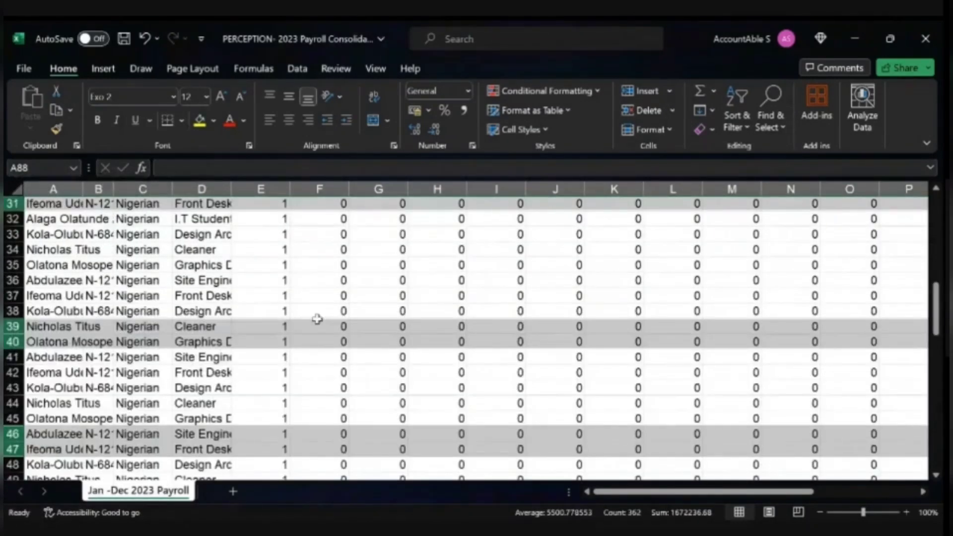
pyautogui.scroll(10, 317, 319)
pyautogui.click(305, 279)
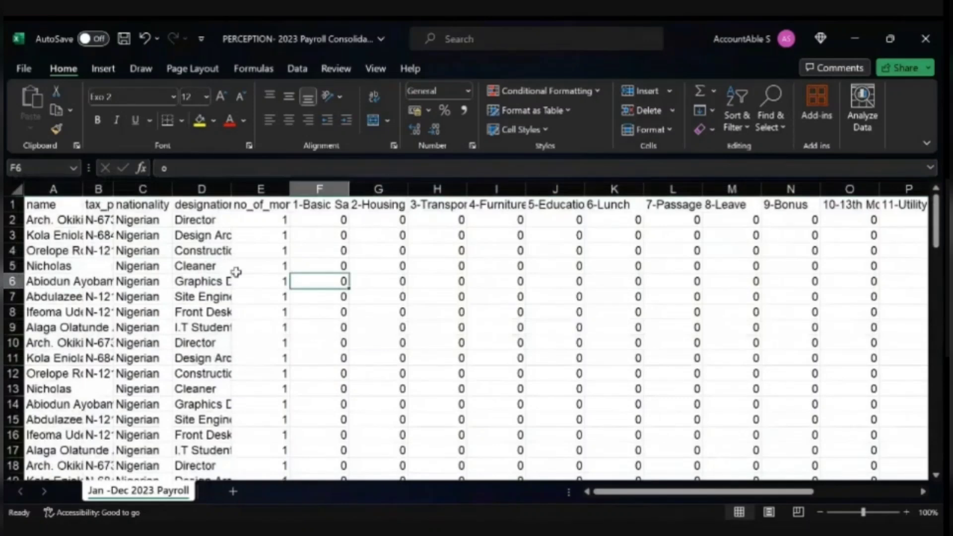
pyautogui.moveTo(687, 493); pyautogui.dragTo(715, 496)
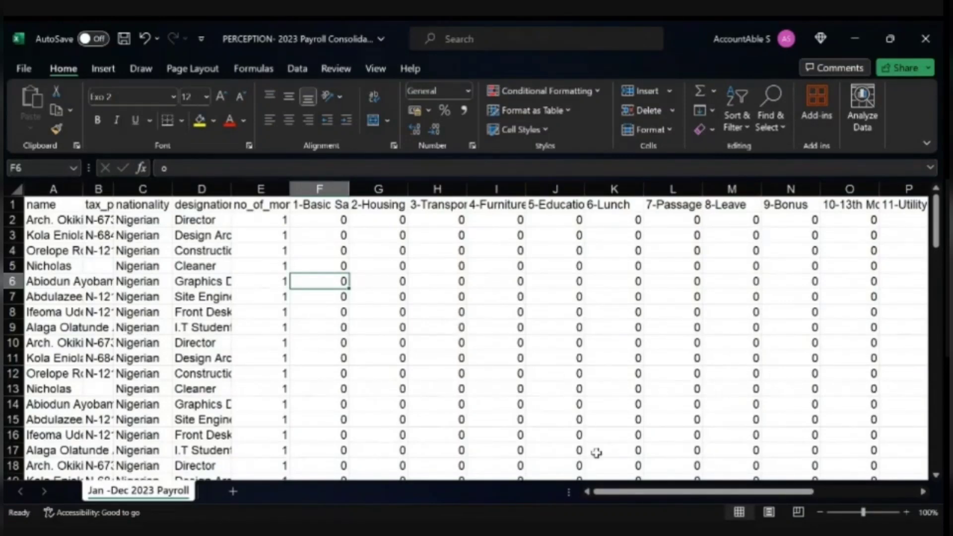
pyautogui.moveTo(53, 206); pyautogui.dragTo(868, 470)
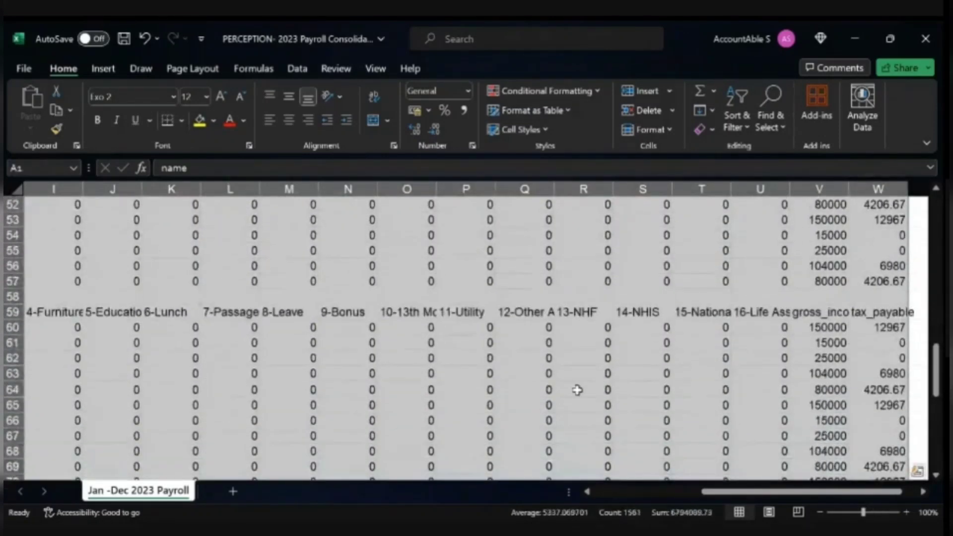
# Delete rows 58–59, the leftover blank row and repeated header row
pyautogui.click(526, 373)
pyautogui.hscroll(-1, 496, 382)
pyautogui.hscroll(1, 442, 390)
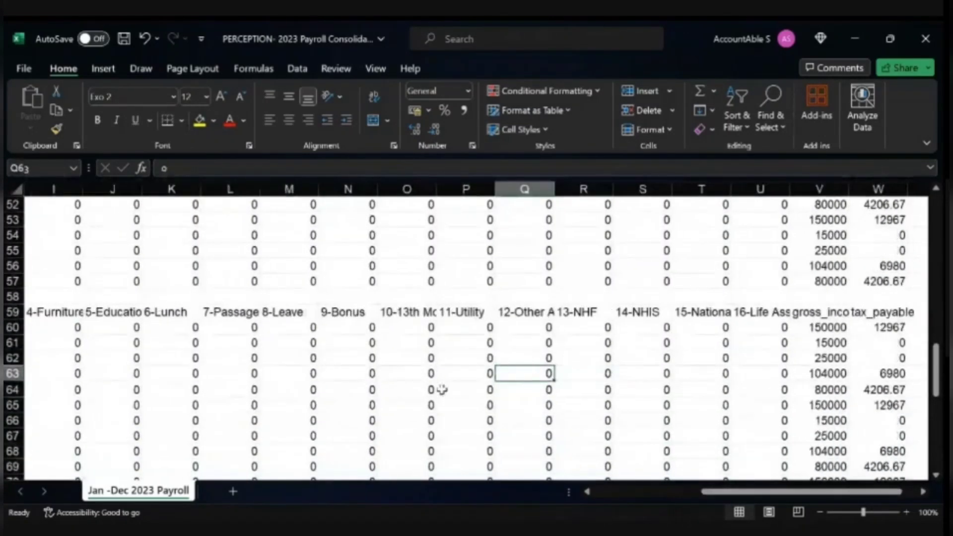
pyautogui.moveTo(700, 493); pyautogui.dragTo(323, 409)
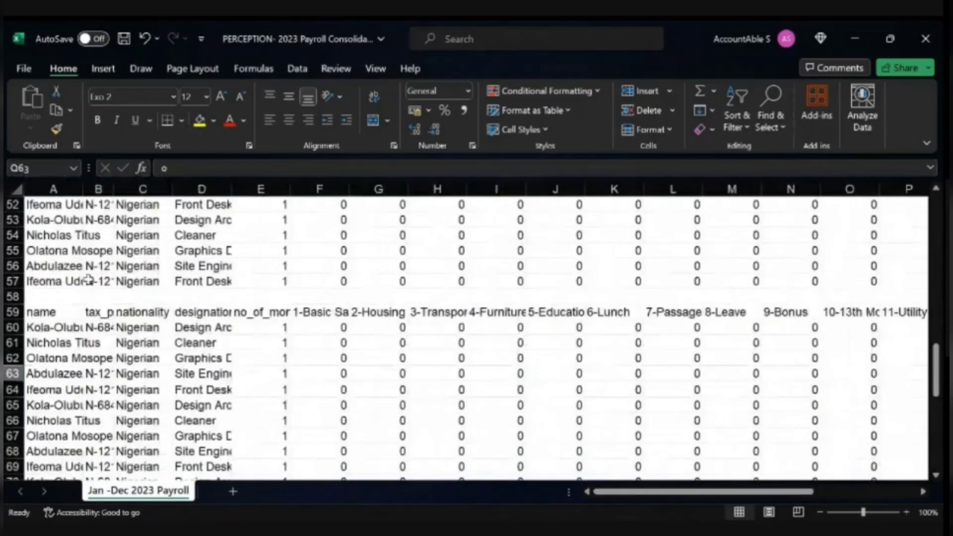
pyautogui.moveTo(12, 296); pyautogui.dragTo(13, 312)
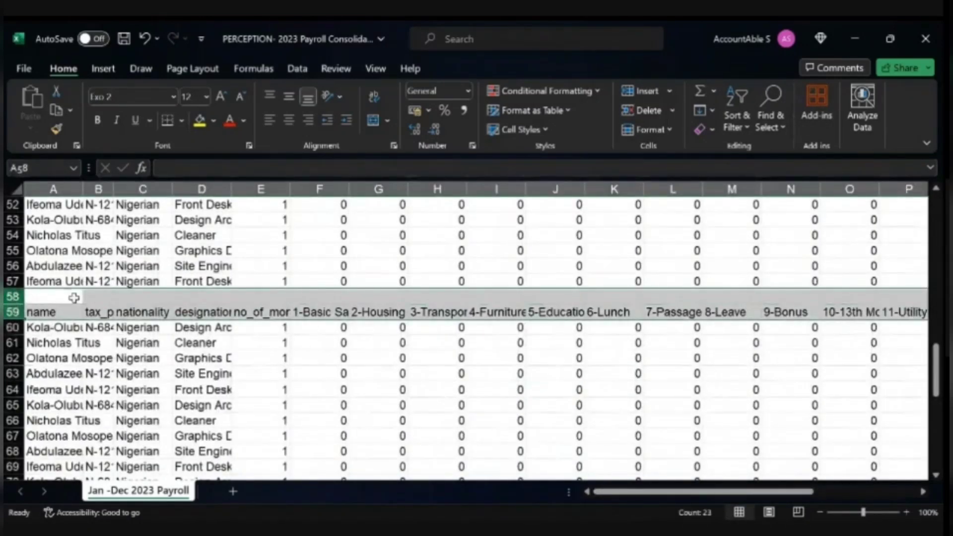
pyautogui.scroll(-3, 179, 332)
pyautogui.scroll(4, 181, 336)
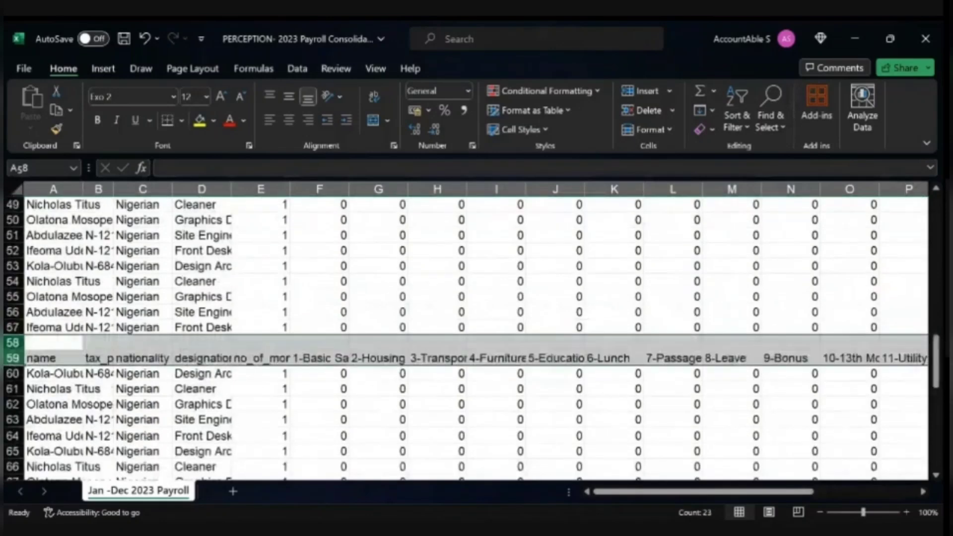
pyautogui.rightClick(13, 348)
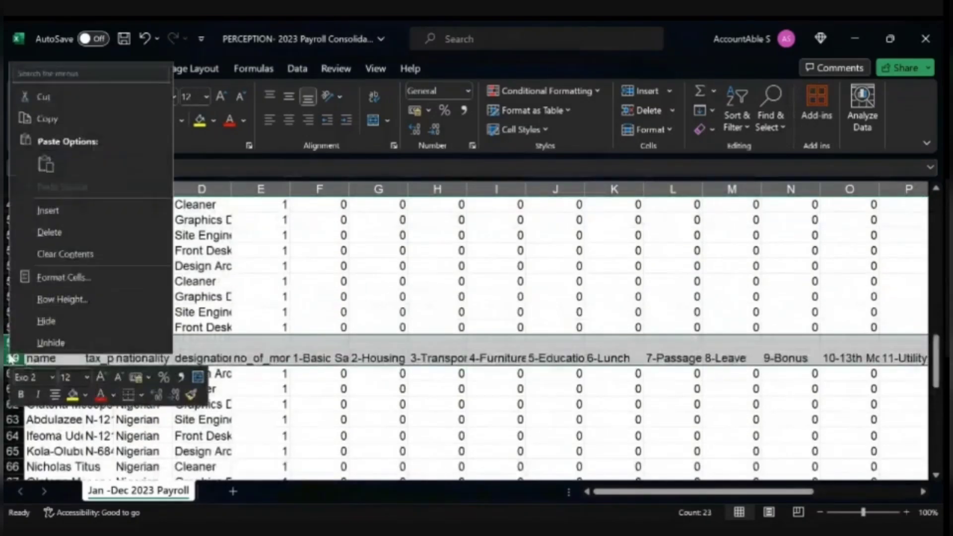
pyautogui.click(49, 232)
pyautogui.scroll(4, 138, 319)
pyautogui.scroll(12, 138, 319)
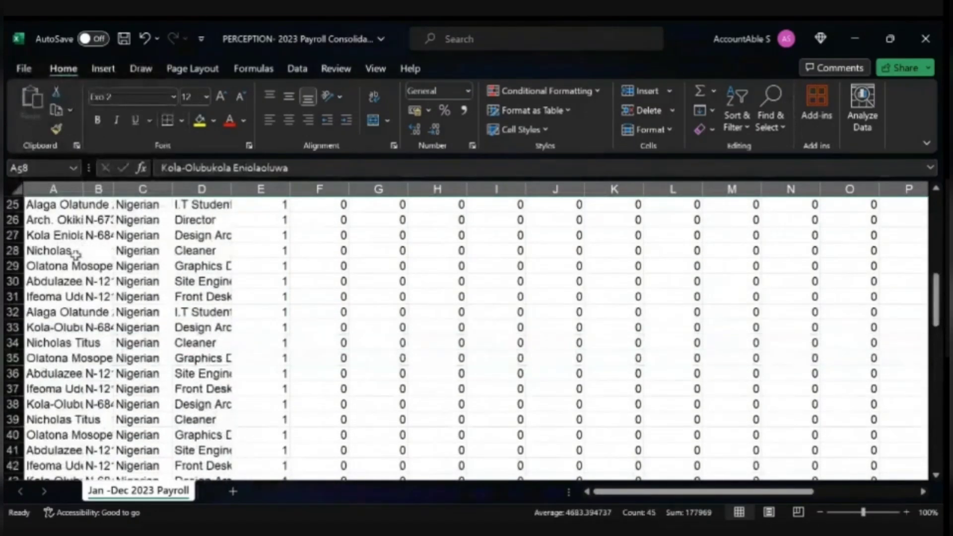
# Select the full payroll range from A1 across all columns down to row 72
pyautogui.moveTo(40, 204); pyautogui.dragTo(793, 395)
pyautogui.moveTo(743, 493); pyautogui.dragTo(472, 457)
pyautogui.scroll(8, 255, 298)
pyautogui.scroll(10, 262, 291)
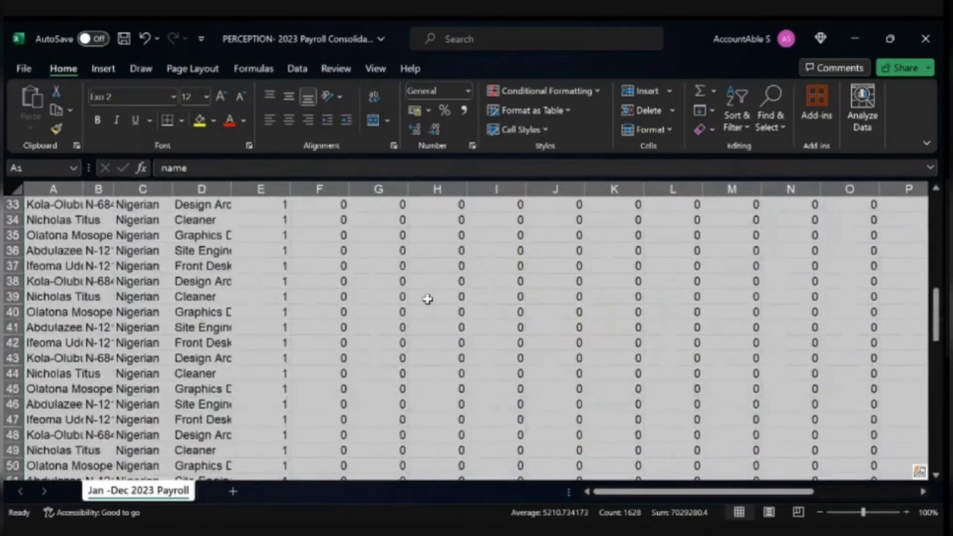
pyautogui.scroll(2, 295, 267)
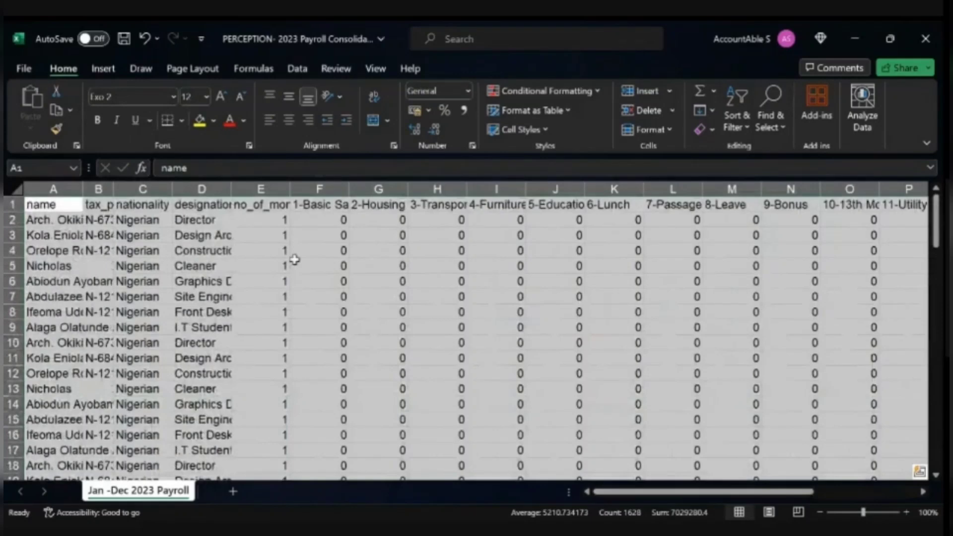
# Insert a blank PivotTable from Recommended PivotTables onto a new Sheet1
pyautogui.click(105, 68)
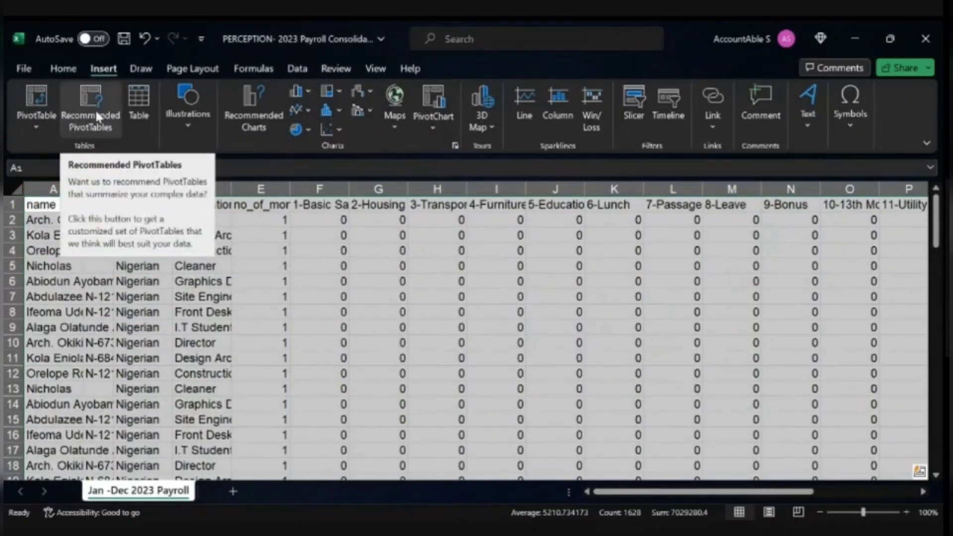
pyautogui.click(99, 116)
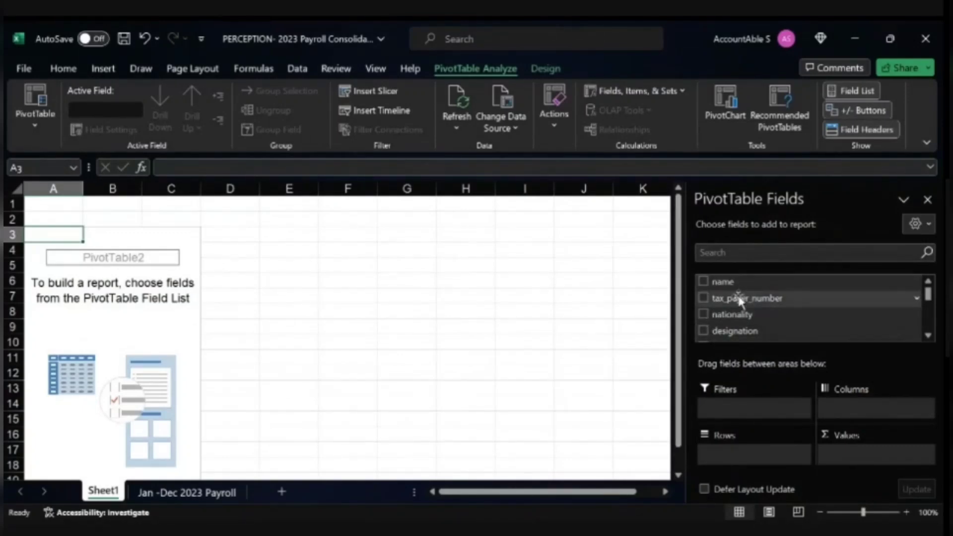
# Add name as rows plus sums of no_of_months, gross_income and tax_payable
pyautogui.click(703, 281)
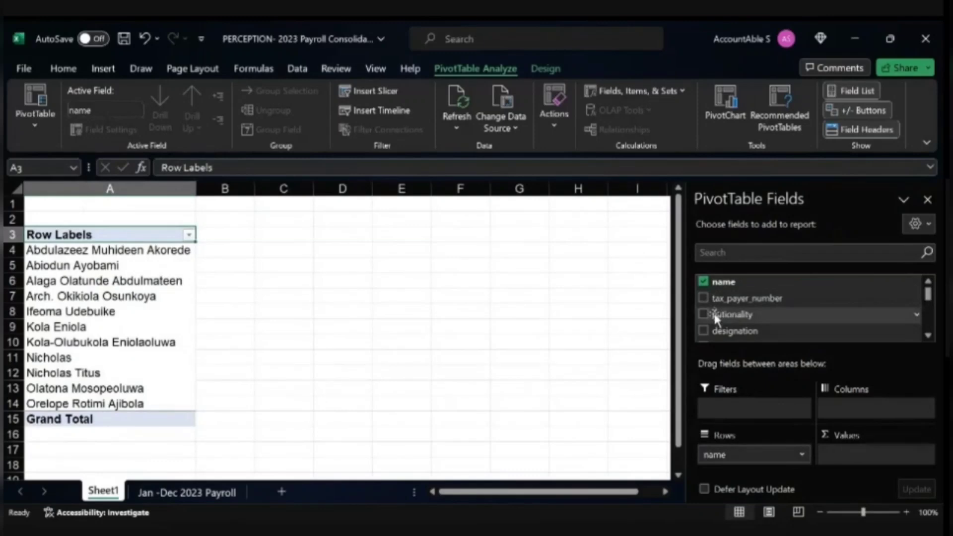
pyautogui.scroll(-3, 716, 318)
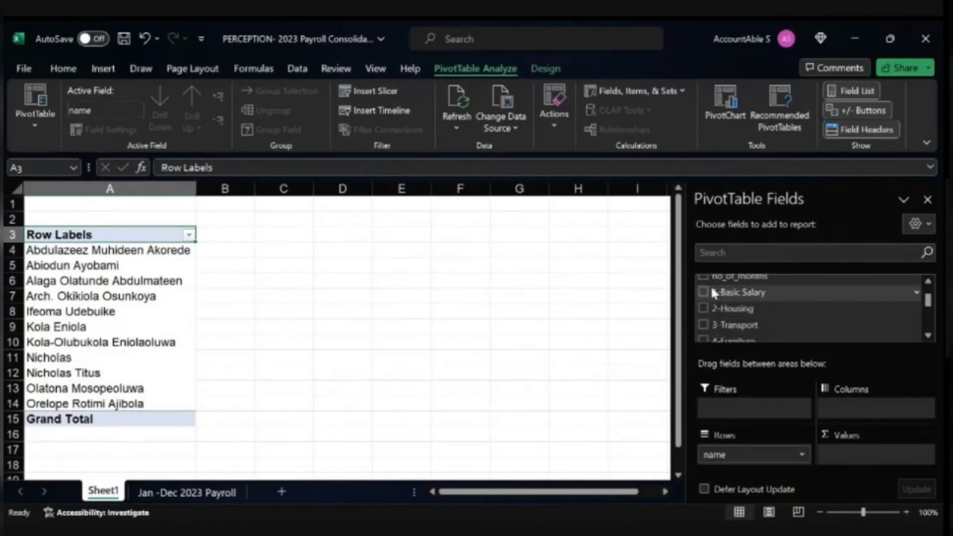
pyautogui.click(704, 276)
pyautogui.scroll(1, 716, 298)
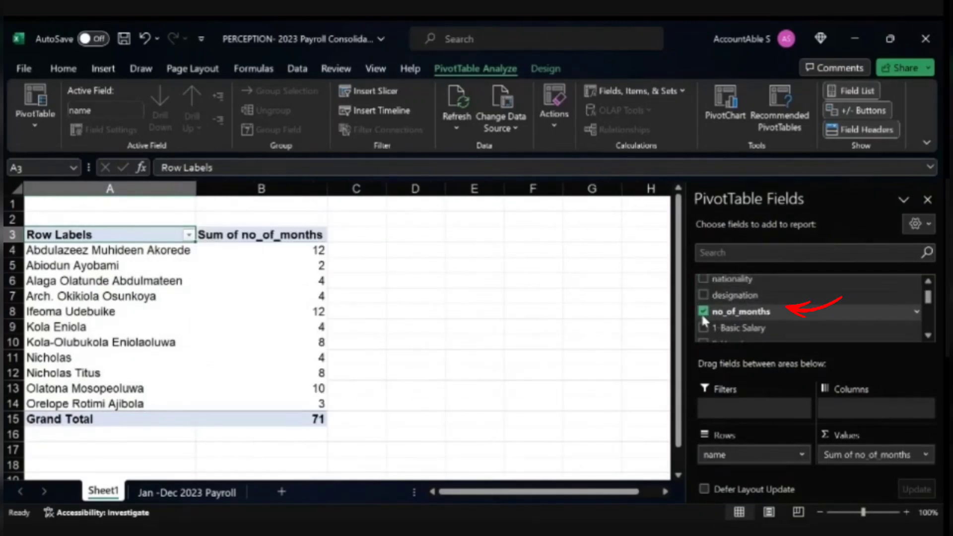
pyautogui.scroll(-1, 709, 313)
pyautogui.scroll(-5, 707, 310)
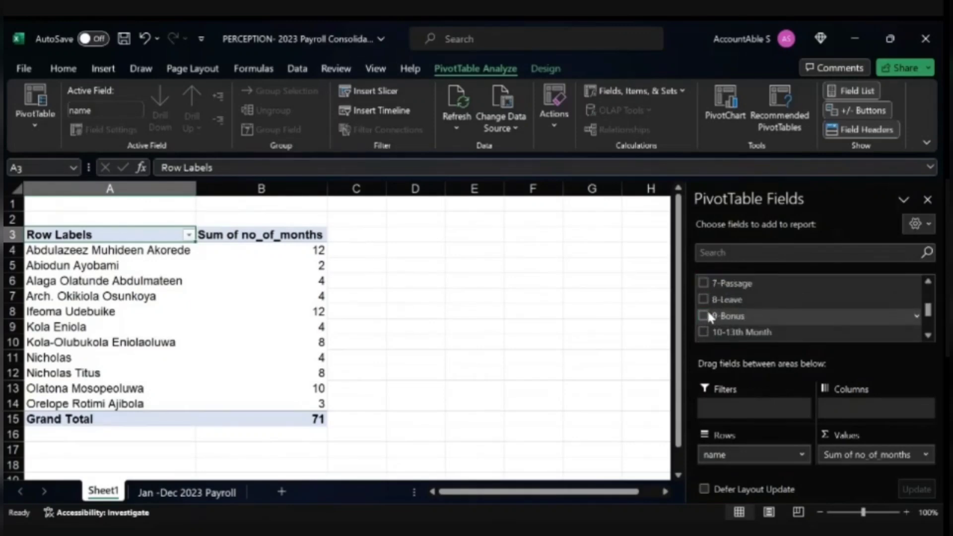
pyautogui.scroll(-2, 707, 309)
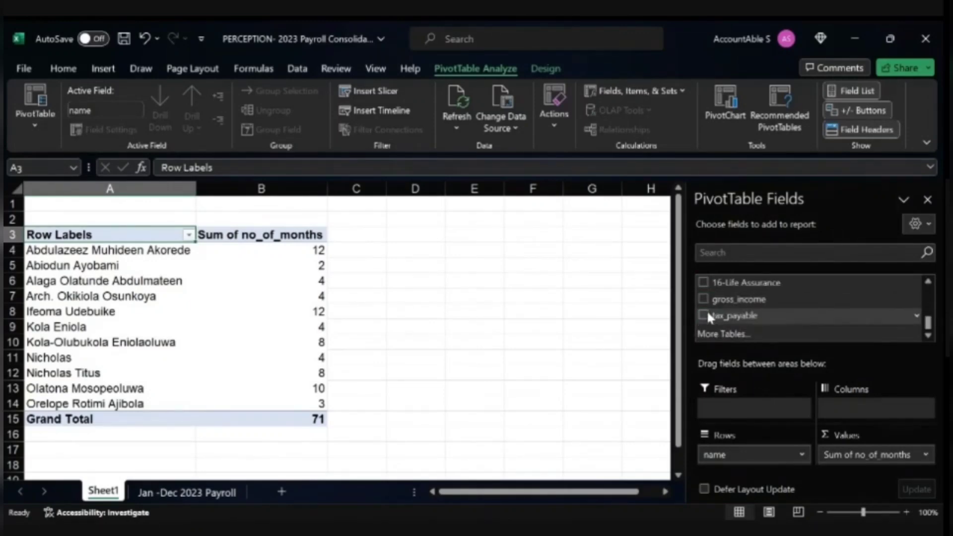
pyautogui.click(702, 298)
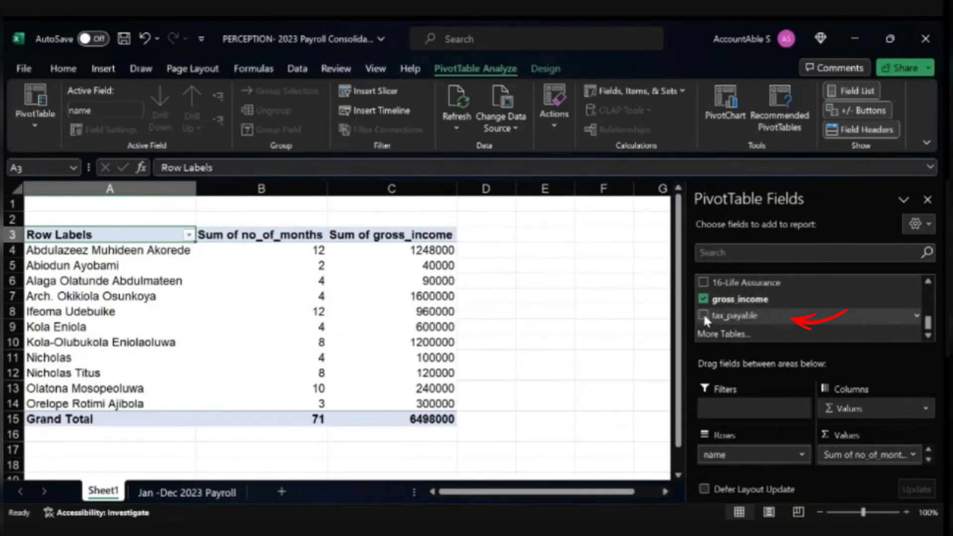
pyautogui.click(702, 314)
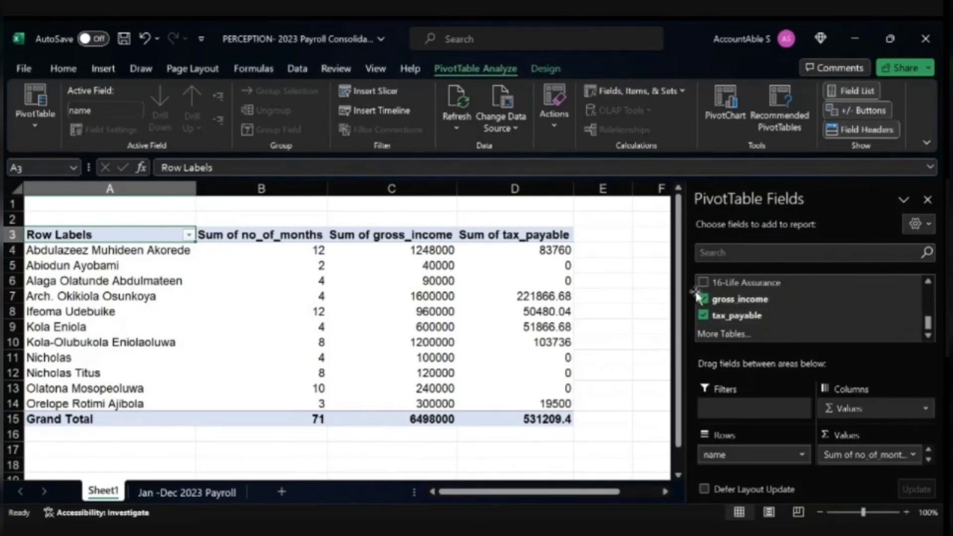
pyautogui.scroll(4, 714, 304)
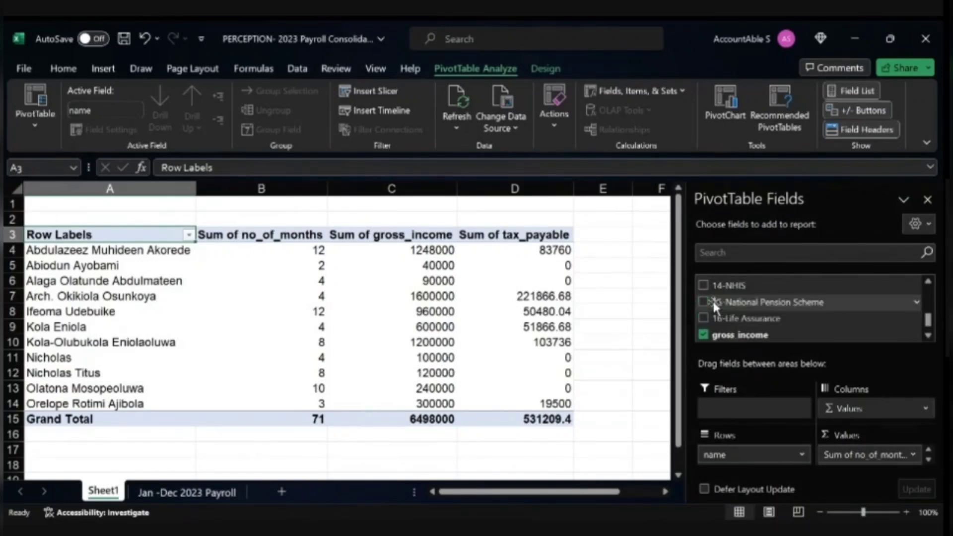
pyautogui.scroll(7, 712, 299)
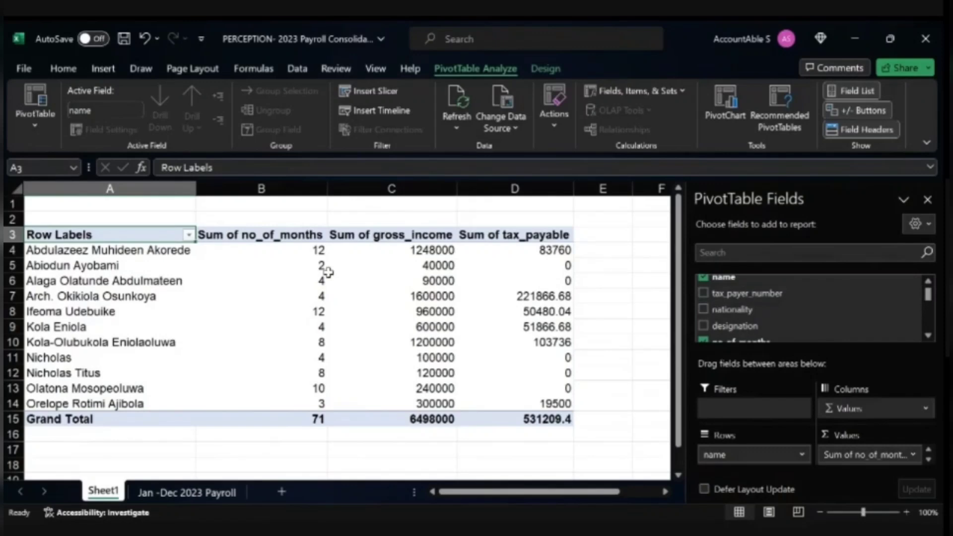
pyautogui.moveTo(366, 270)
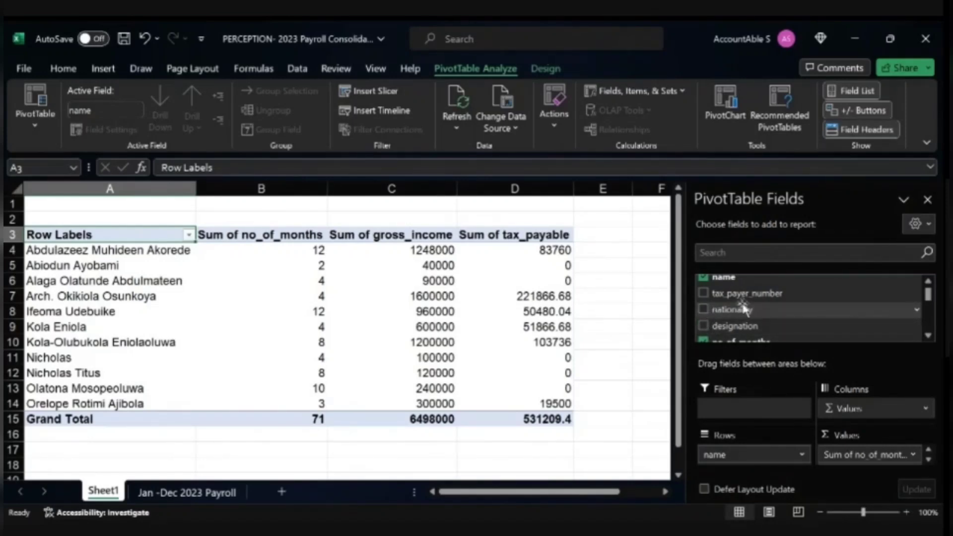
pyautogui.scroll(-1, 719, 310)
pyautogui.scroll(-2, 720, 316)
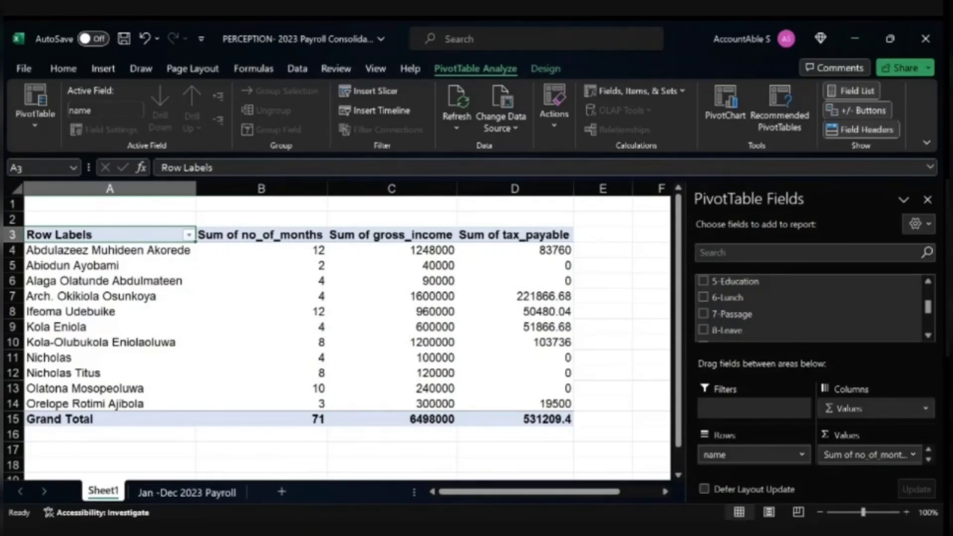
pyautogui.scroll(-3, 245, 294)
pyautogui.scroll(2, 245, 293)
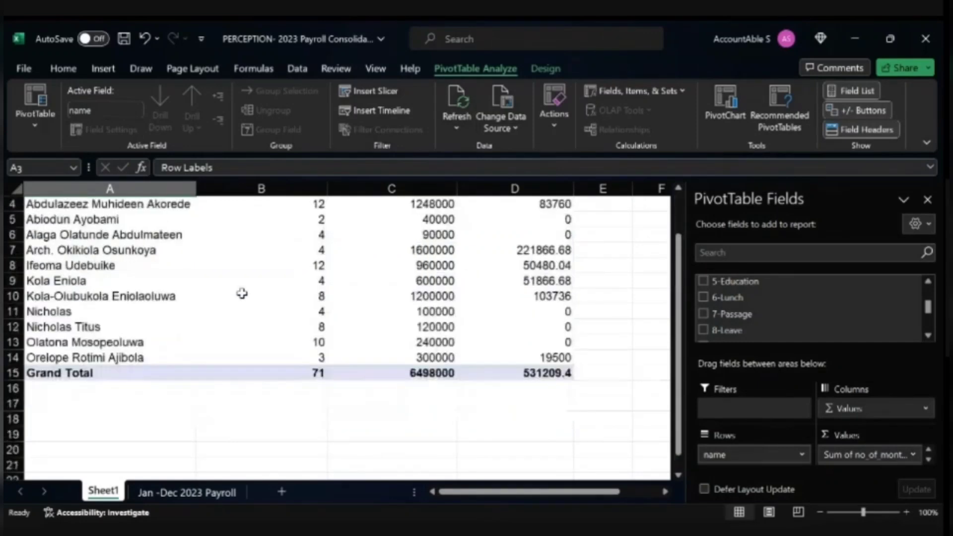